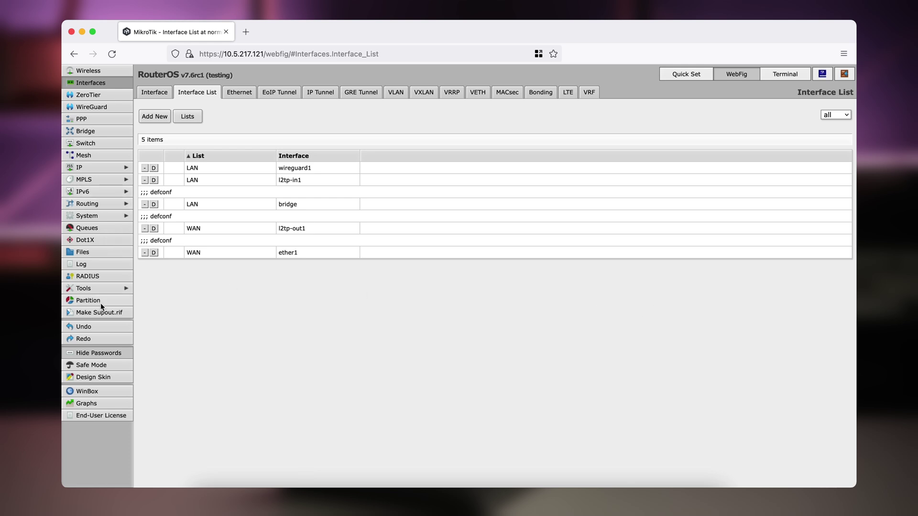
# - Switch WebFig into Design Skin mode to edit the default skin
pyautogui.click(102, 378)
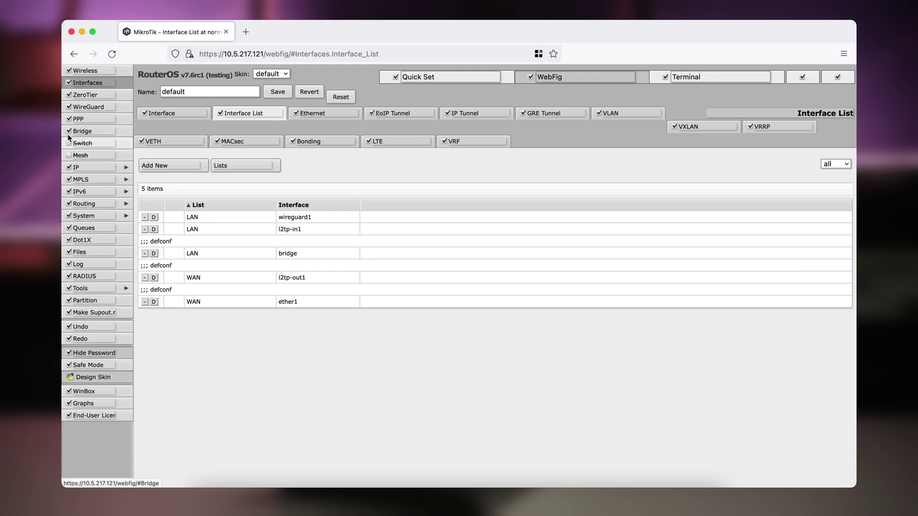
# - Tick the Bridge, Switch and Mesh entries so they stay in the skin's menu
pyautogui.click(69, 133)
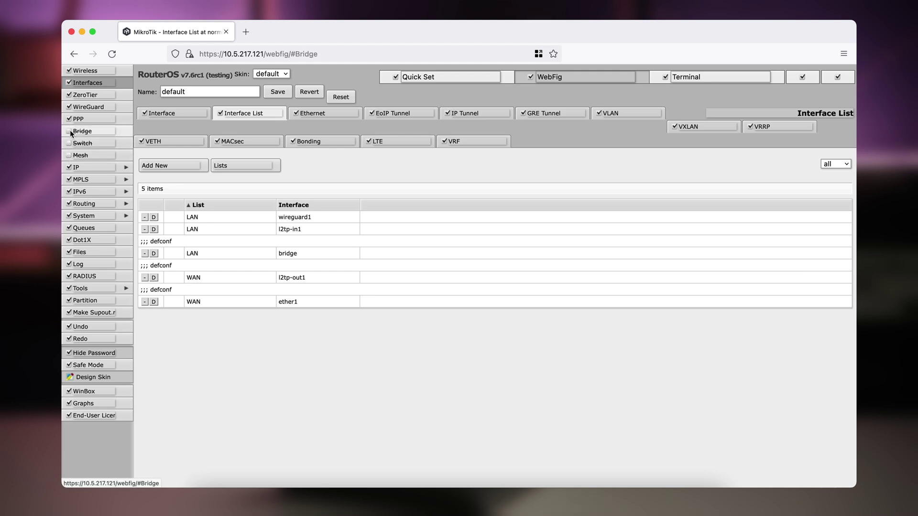
pyautogui.click(69, 131)
pyautogui.click(69, 143)
pyautogui.click(70, 156)
pyautogui.click(87, 156)
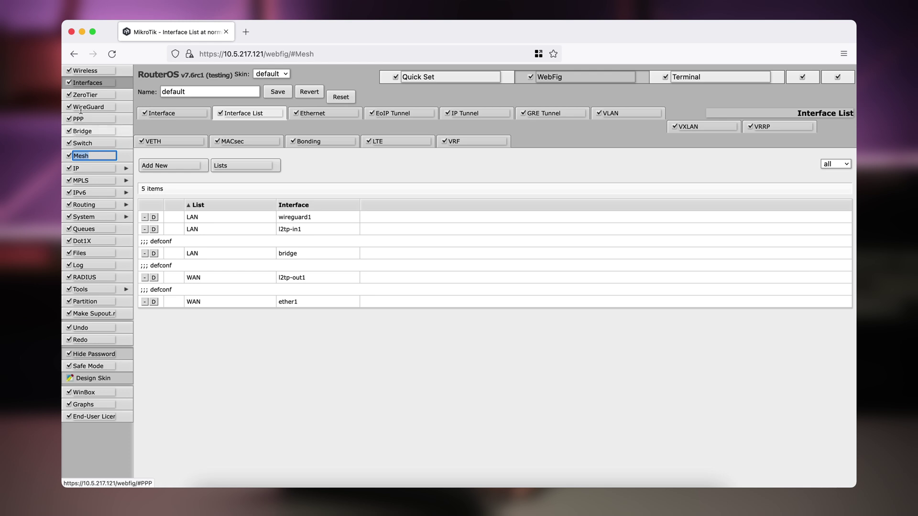
# - Rename the Wireless (WiFi) menu entry to 'Bezvadu Tīkls'
pyautogui.click(88, 71)
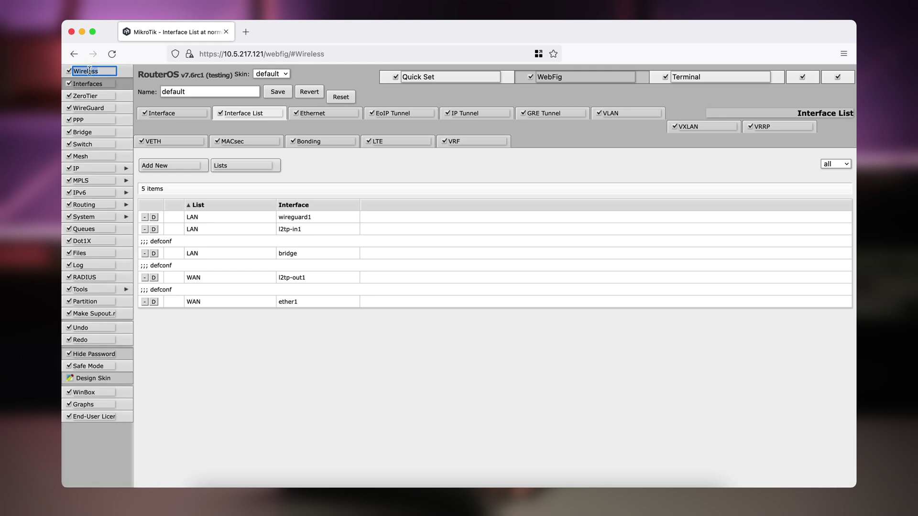
pyautogui.write('WiFi')
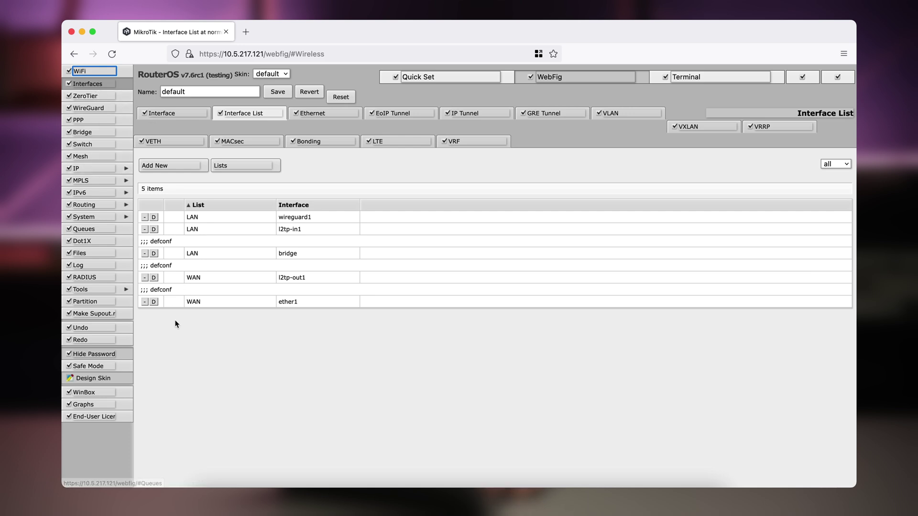
pyautogui.click(184, 363)
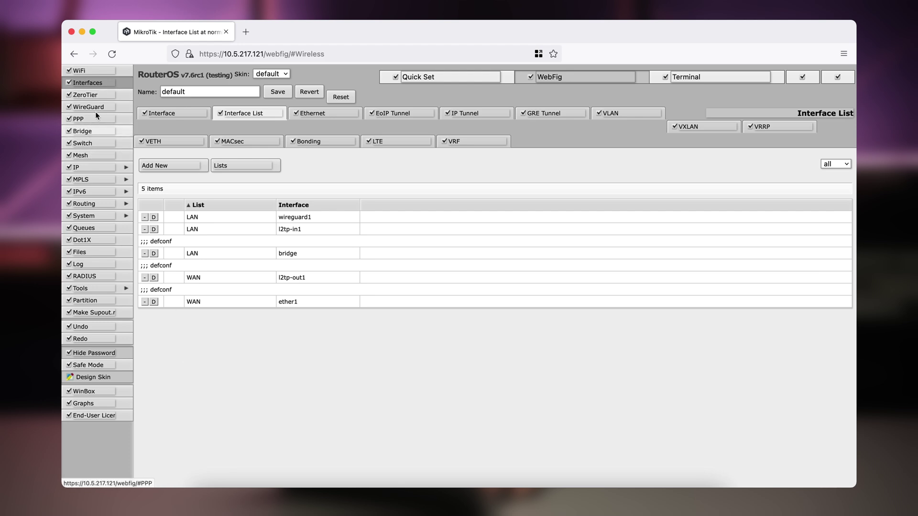
pyautogui.click(91, 71)
pyautogui.write('Bezvar')
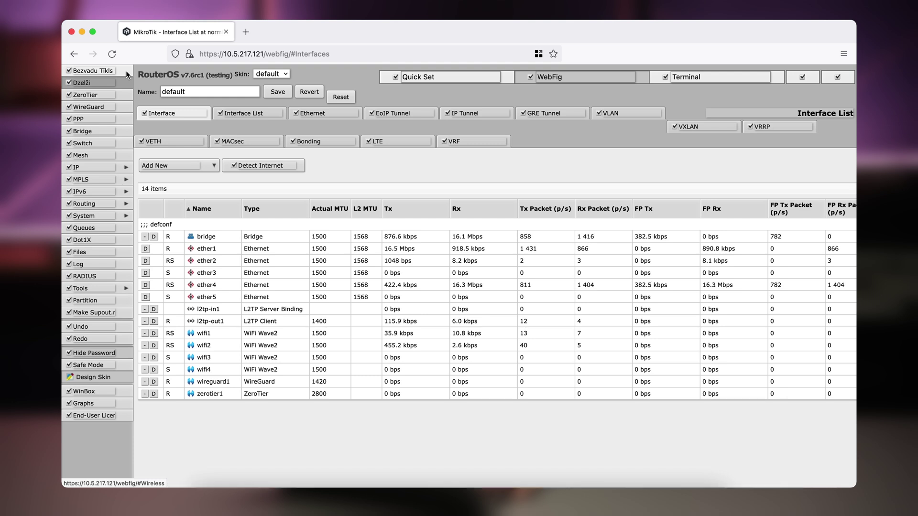
# - Open Bezvadu Tīkls, check its Configuration tab, then return to the WiFi Wave2 interface list
pyautogui.click(127, 72)
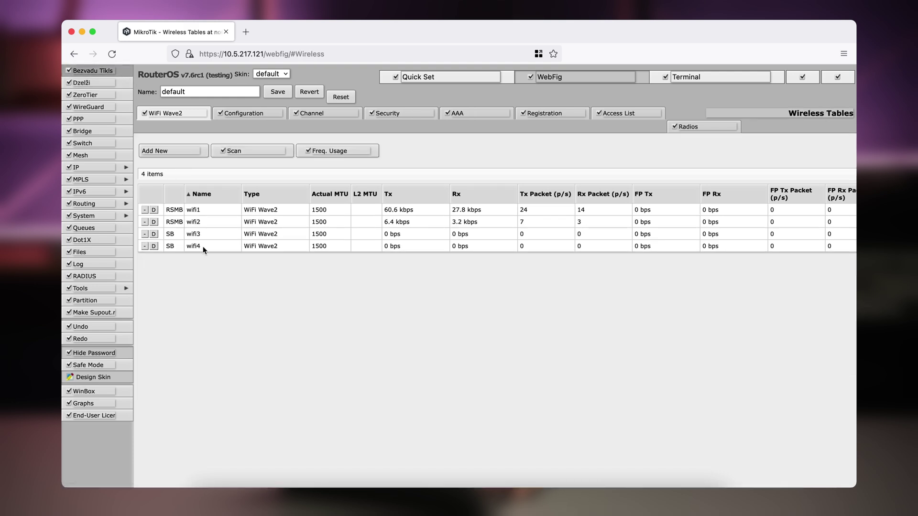
pyautogui.click(285, 117)
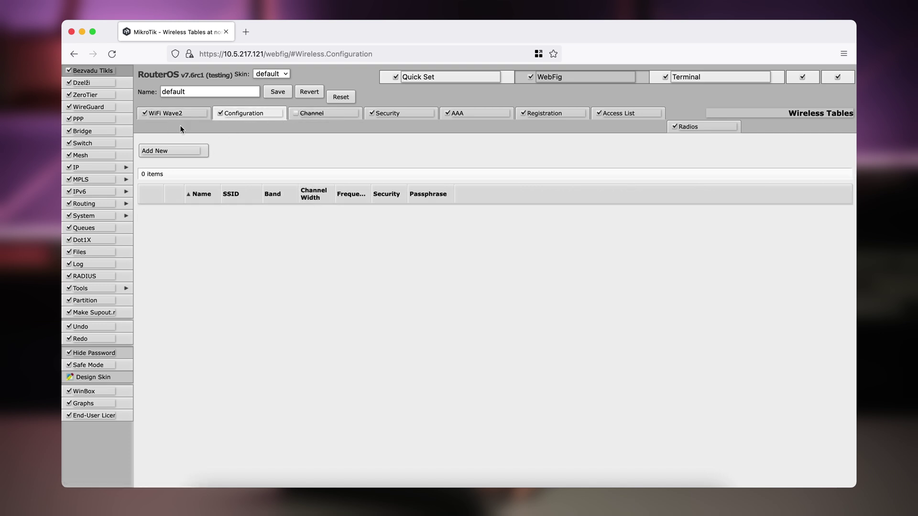
pyautogui.click(208, 117)
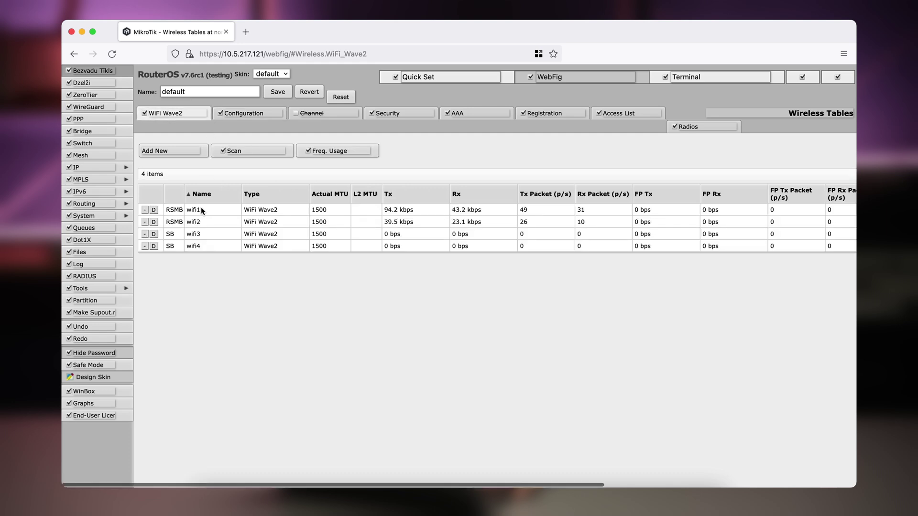
# - Open the wifi1 interface and add its State field to the Status page
pyautogui.click(195, 210)
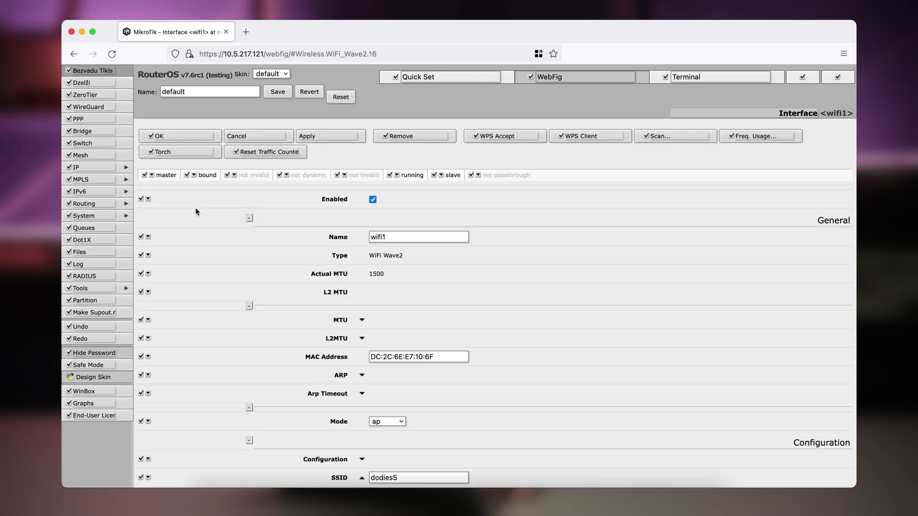
pyautogui.scroll(-15, 195, 211)
pyautogui.scroll(-20, 195, 211)
pyautogui.scroll(-3, 195, 210)
pyautogui.scroll(5, 196, 210)
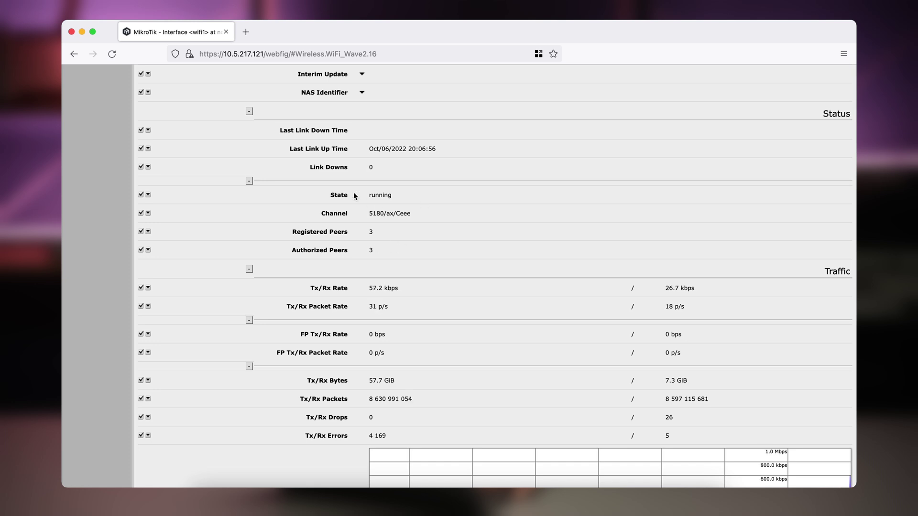
pyautogui.scroll(-5, 149, 198)
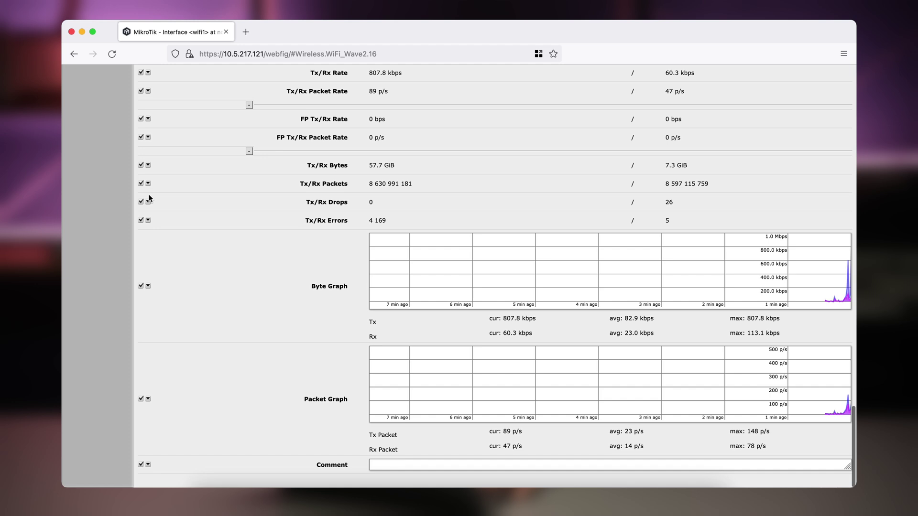
pyautogui.scroll(5, 149, 198)
pyautogui.click(149, 215)
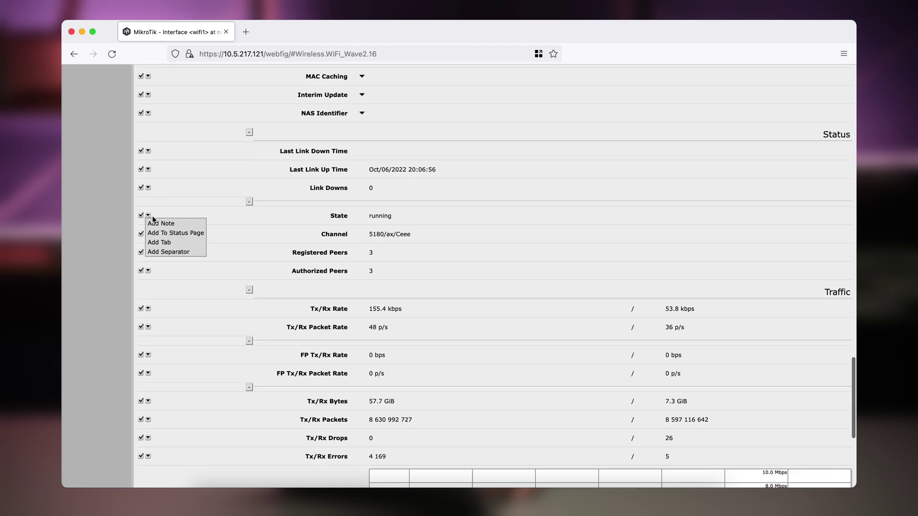
pyautogui.click(186, 233)
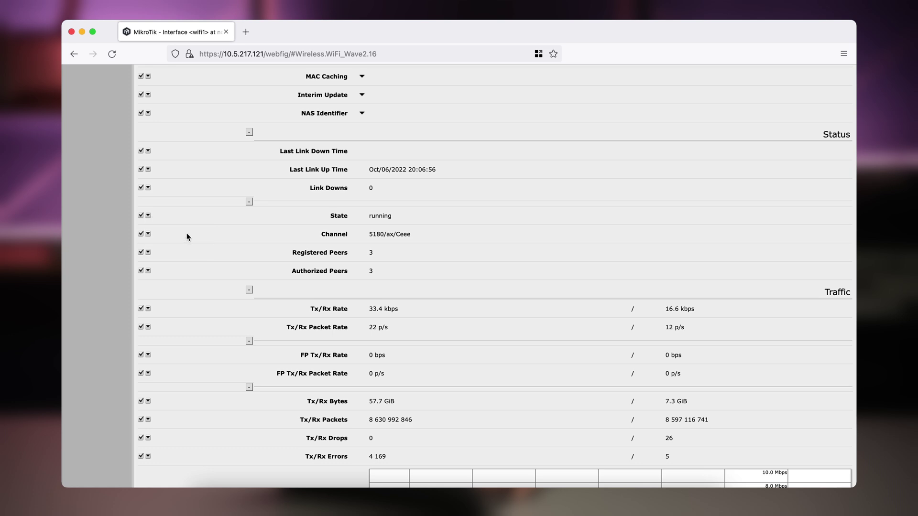
# - Add wifi1's Byte Graph to the Status page as well
pyautogui.scroll(15, 186, 233)
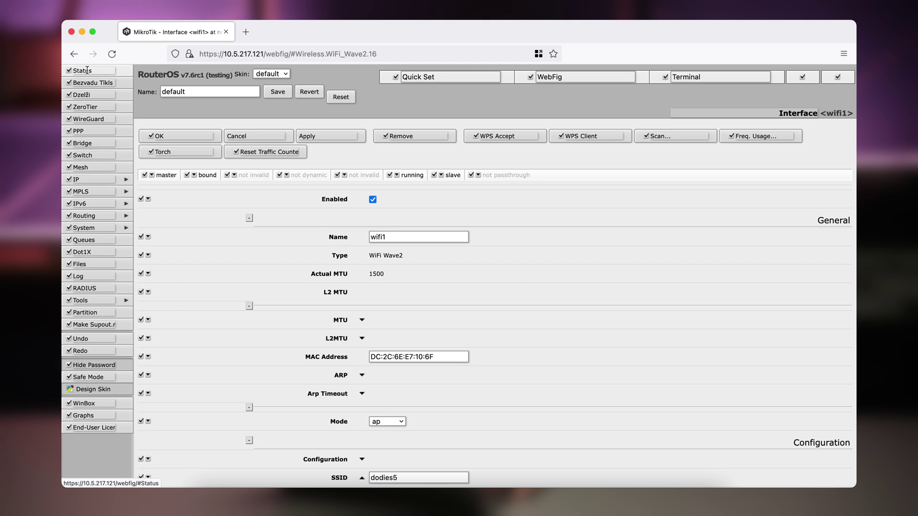
pyautogui.scroll(-20, 226, 224)
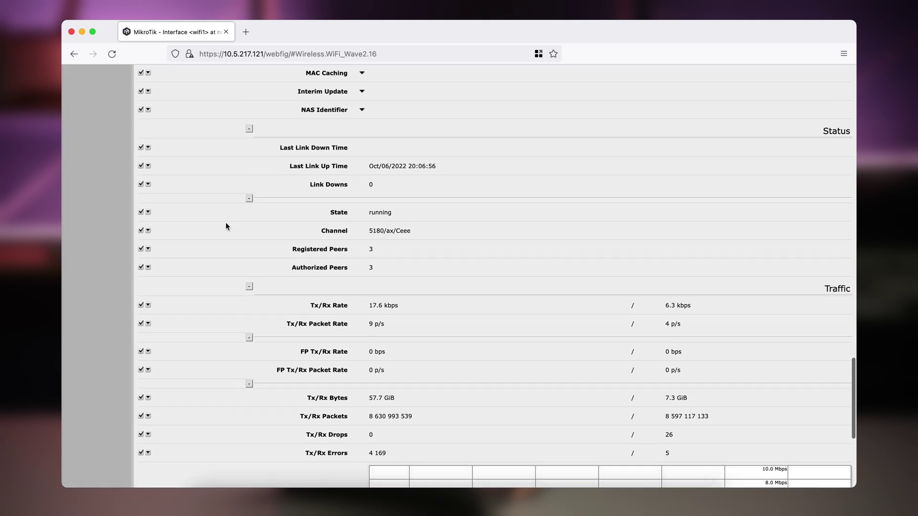
pyautogui.scroll(-3, 226, 222)
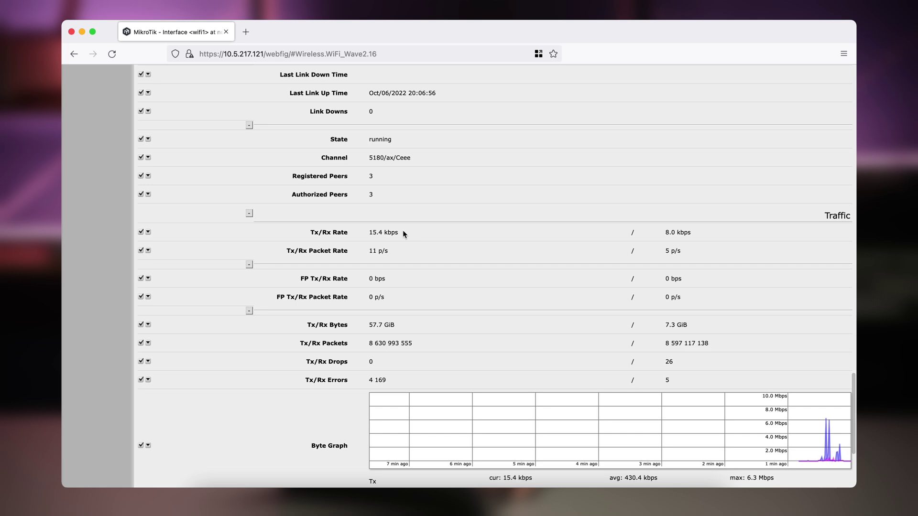
pyautogui.scroll(-4, 293, 446)
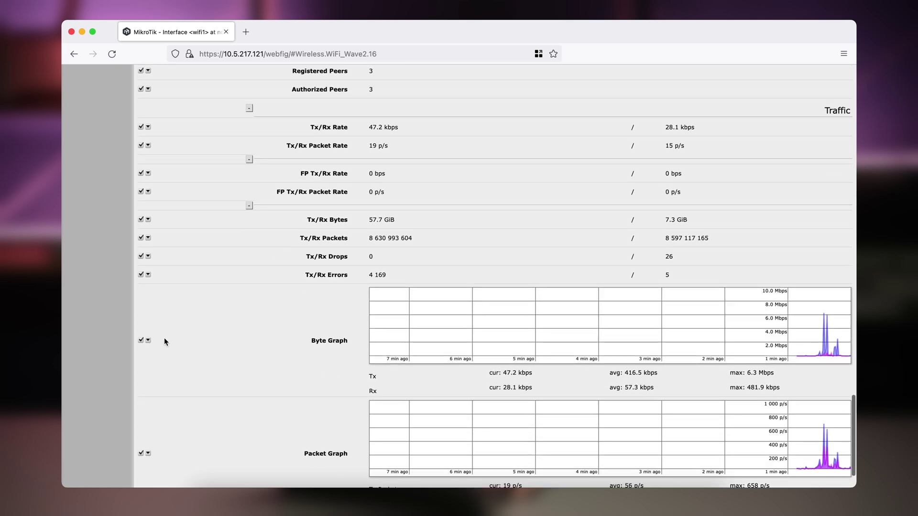
pyautogui.click(148, 341)
pyautogui.scroll(-2, 147, 342)
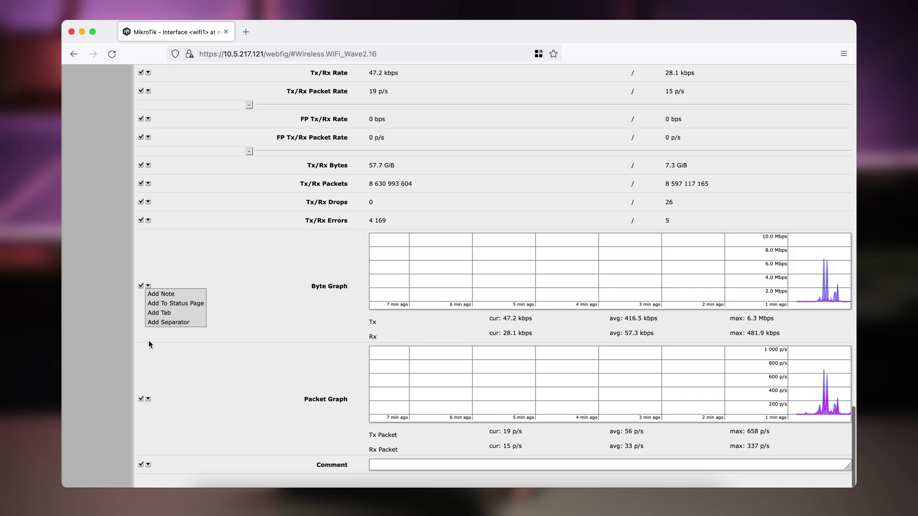
pyautogui.click(170, 303)
pyautogui.scroll(15, 214, 307)
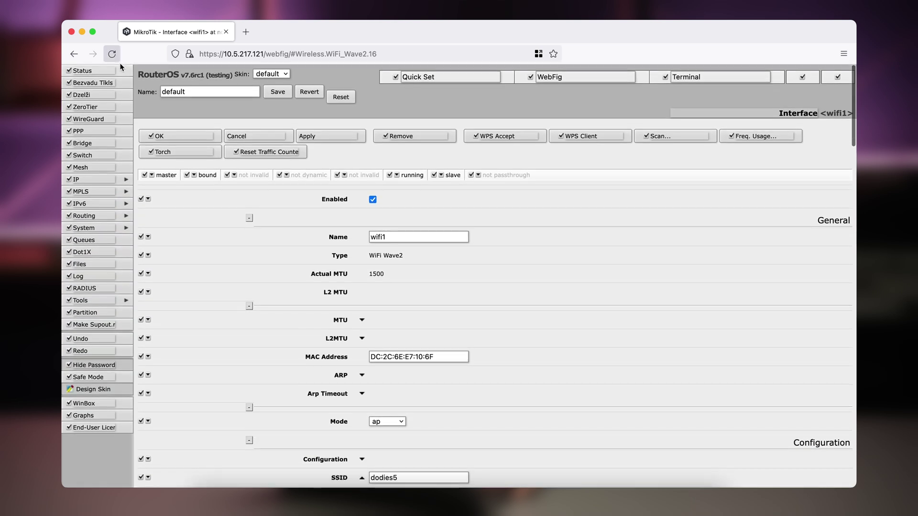
pyautogui.click(121, 67)
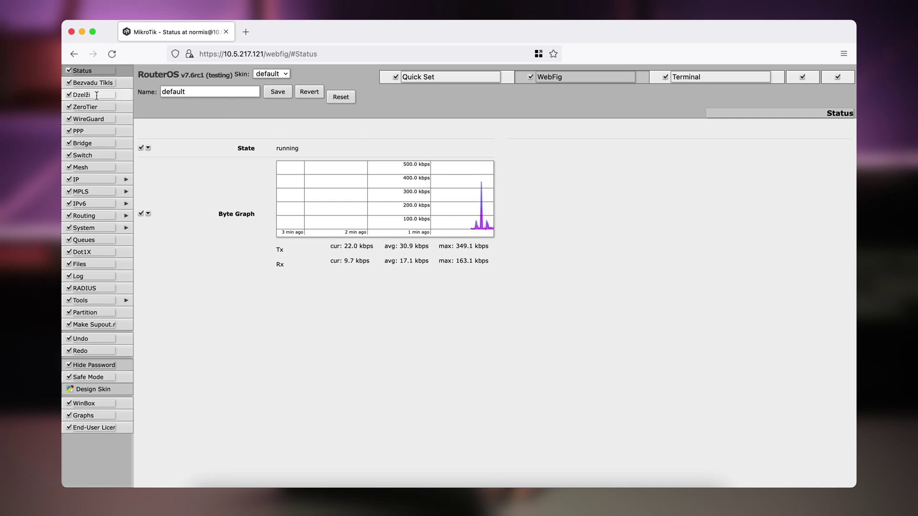
# - Rename the Status menu entry to 'Dashboard'
pyautogui.click(89, 70)
pyautogui.write('Dashboard')
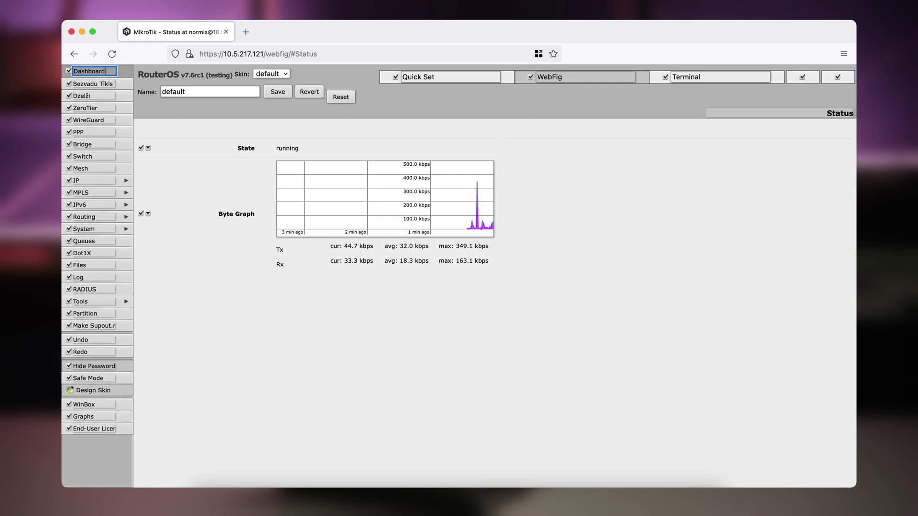
pyautogui.press('Return')
# - Hide ZeroTier, WireGuard, PPP, Bridge, Switch, Mesh, MPLS and IPv6 from the menu, keeping Routing
pyautogui.click(69, 107)
pyautogui.click(70, 119)
pyautogui.click(69, 131)
pyautogui.click(69, 144)
pyautogui.click(69, 156)
pyautogui.click(69, 167)
pyautogui.click(69, 191)
pyautogui.click(69, 204)
pyautogui.click(70, 216)
pyautogui.click(70, 220)
pyautogui.click(69, 216)
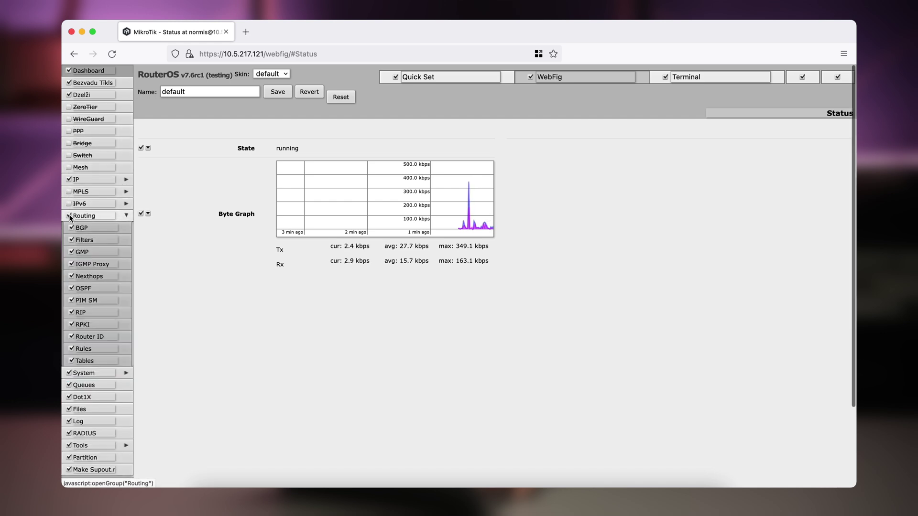
pyautogui.click(125, 215)
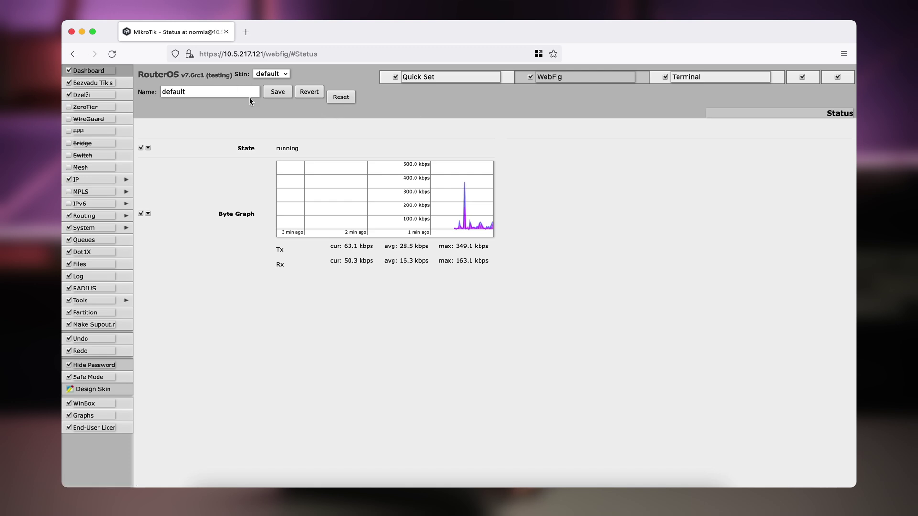
# - Replace the skin name 'default' with 'latvian' and save the skin
pyautogui.doubleClick(180, 94)
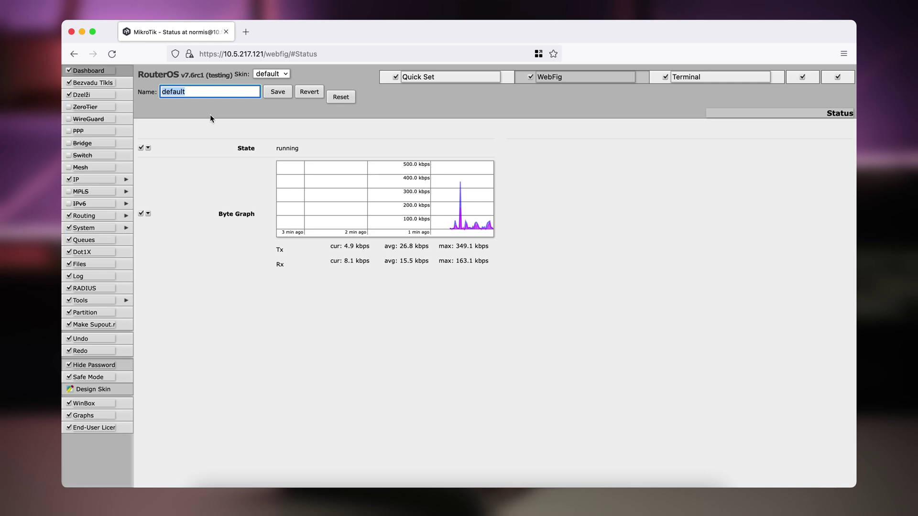
pyautogui.write('latvian')
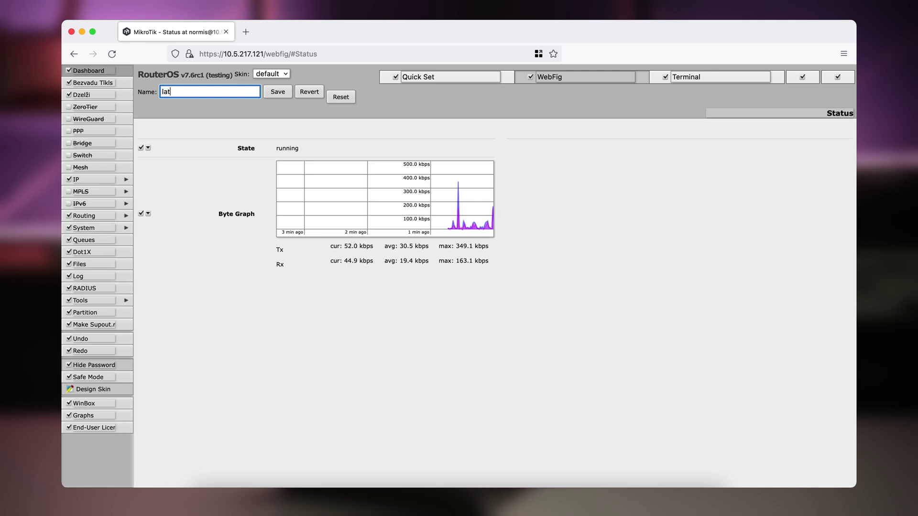
pyautogui.click(277, 92)
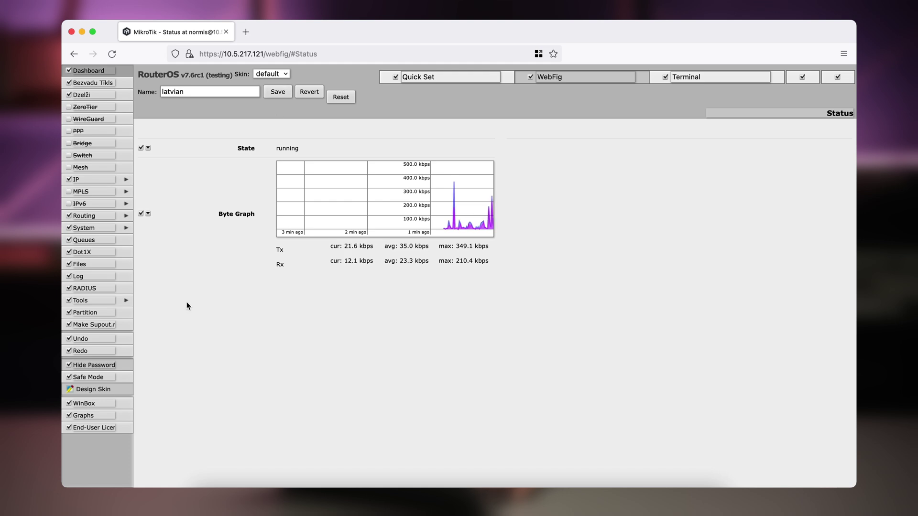
# - Exit skin design mode and go to System > Users
pyautogui.click(98, 393)
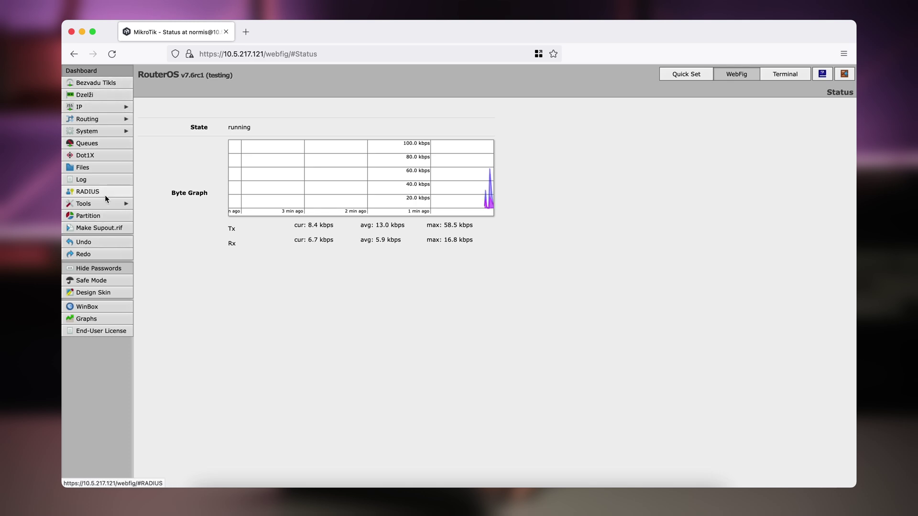
pyautogui.click(110, 131)
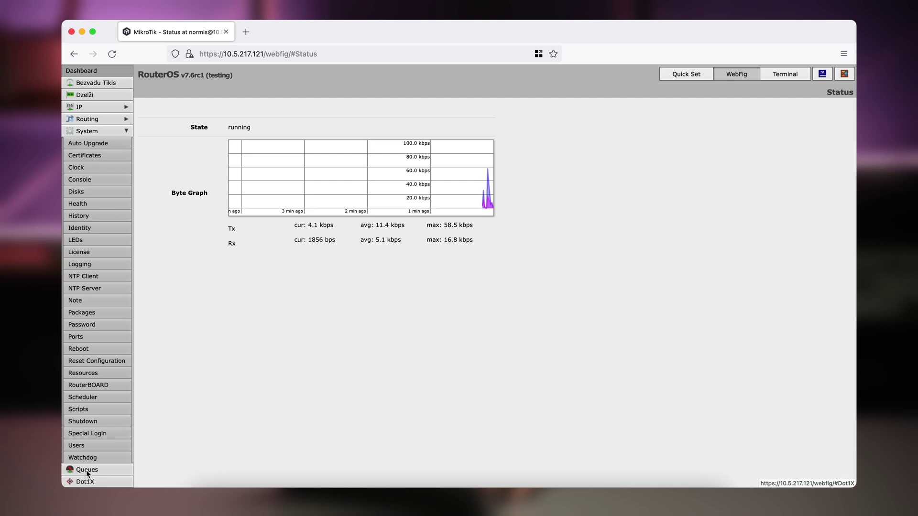
pyautogui.click(84, 444)
# - Start a new user group named 'Latvian-Users' on the Groups tab
pyautogui.click(178, 92)
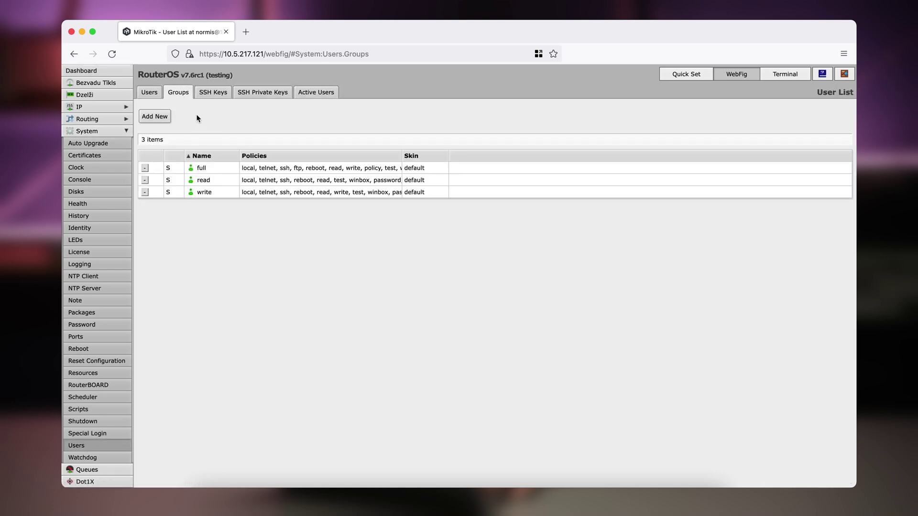
pyautogui.click(153, 116)
pyautogui.click(264, 157)
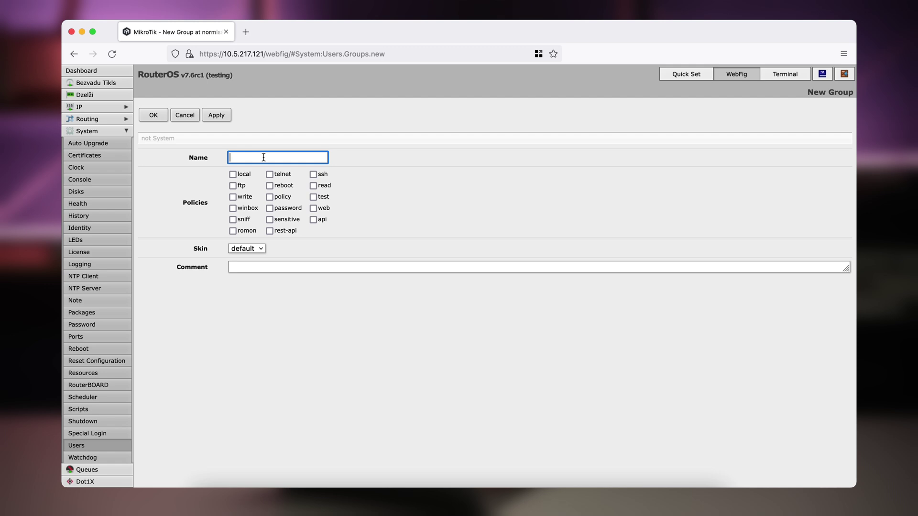
pyautogui.write('Latvian-Users')
# - Grant the Latvian-Users group every policy, from local, read and write to romon and rest-api
pyautogui.click(232, 231)
pyautogui.click(233, 208)
pyautogui.click(232, 219)
pyautogui.click(232, 197)
pyautogui.click(232, 176)
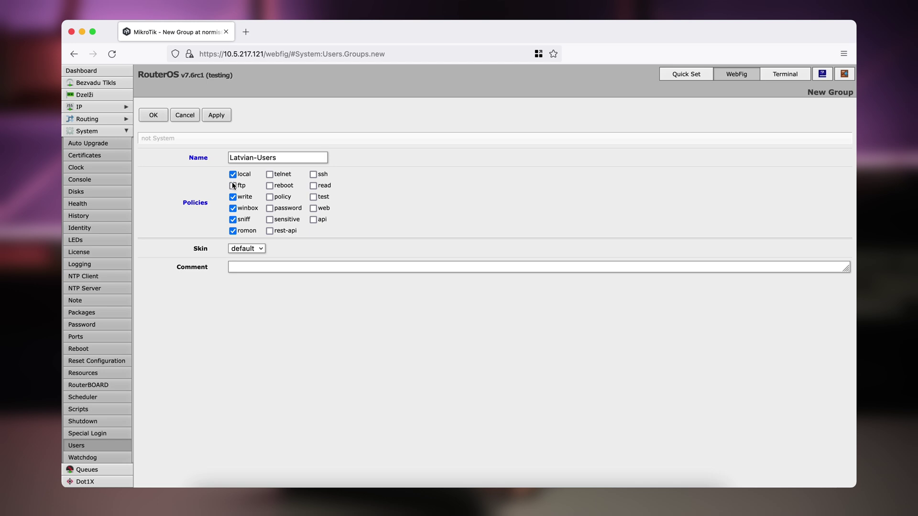
pyautogui.click(269, 186)
pyautogui.click(270, 197)
pyautogui.click(270, 208)
pyautogui.click(269, 219)
pyautogui.click(269, 231)
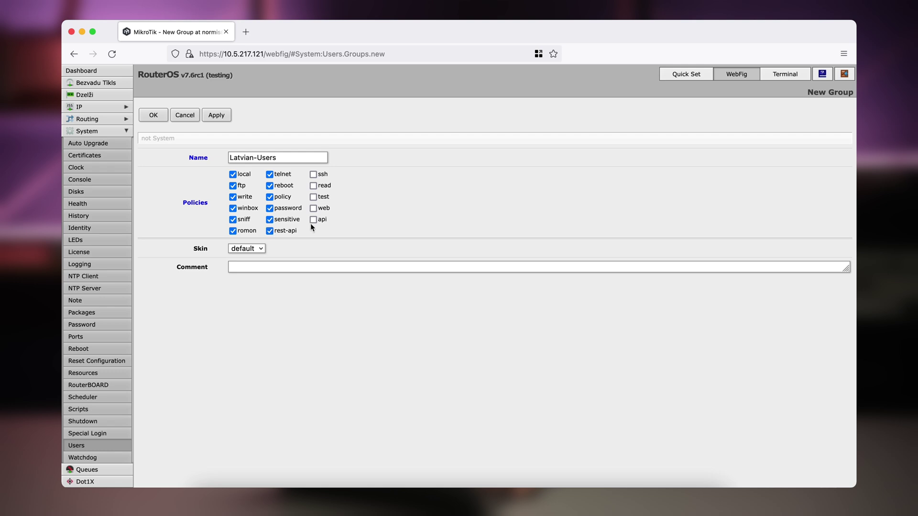
pyautogui.click(314, 197)
pyautogui.click(313, 186)
pyautogui.click(313, 175)
pyautogui.click(242, 249)
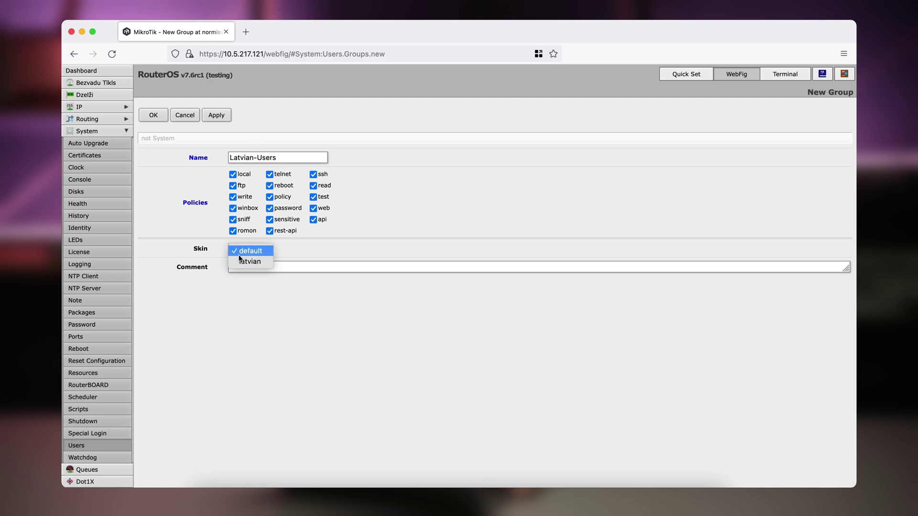
# - Give the group the latvian skin and comment 'For the latvians', then save it
pyautogui.click(258, 263)
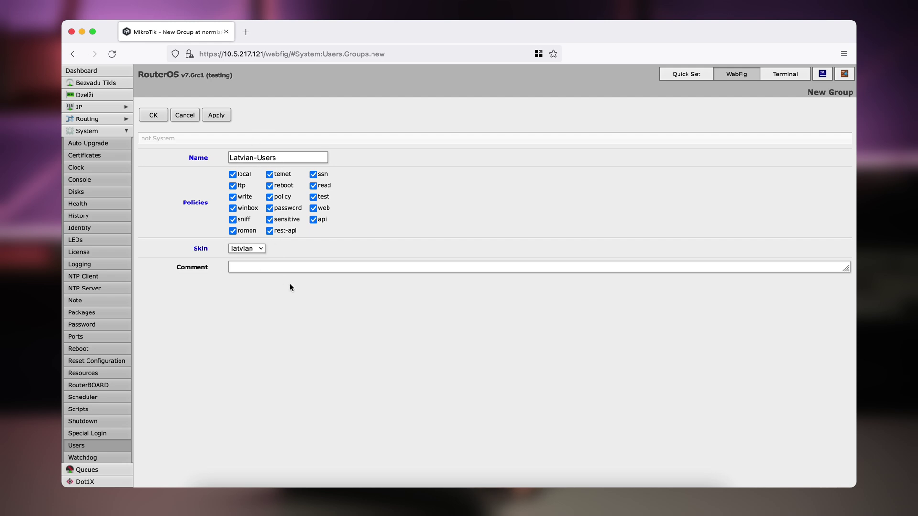
pyautogui.click(292, 268)
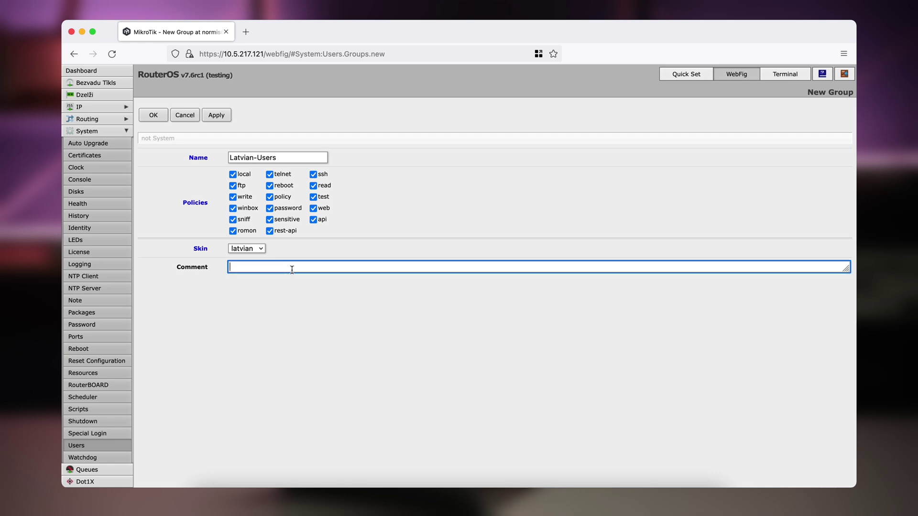
pyautogui.write('For the latvians')
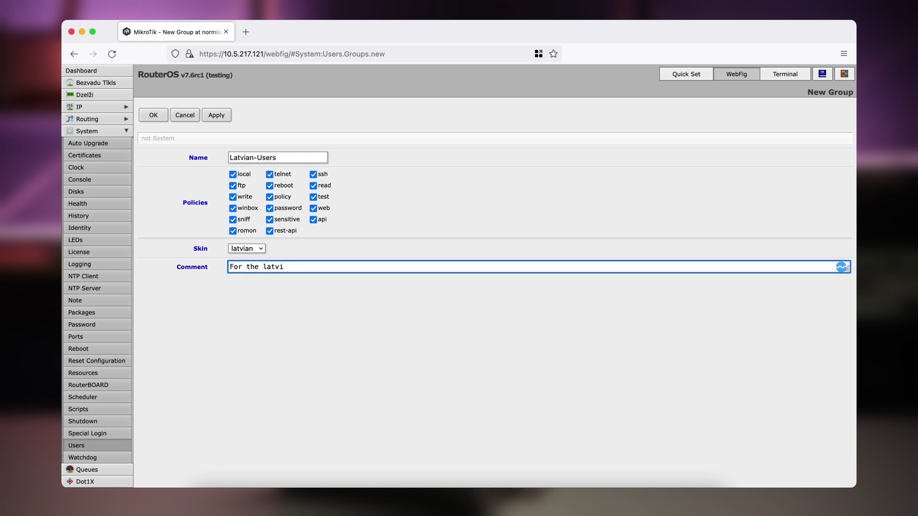
pyautogui.click(343, 328)
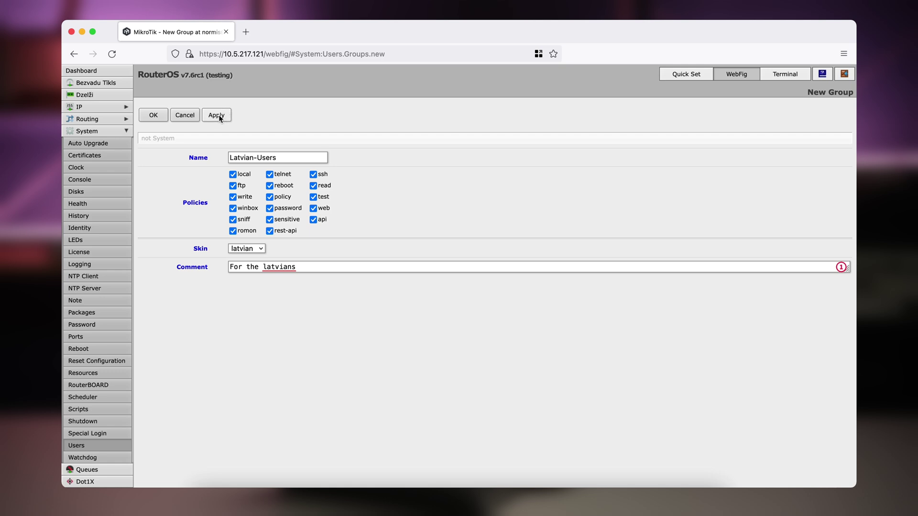
pyautogui.click(154, 116)
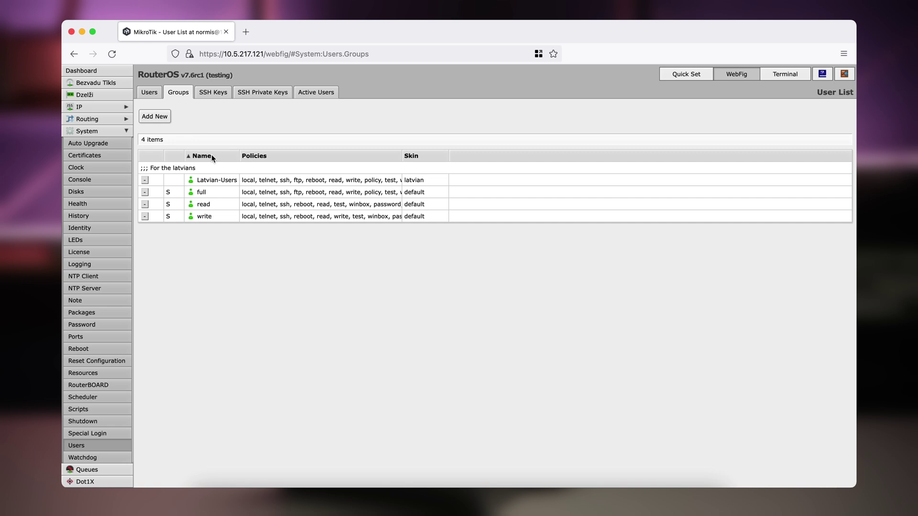
# - Add user 'latvian' in the Latvian-Users group with a password and its confirmation
pyautogui.click(149, 92)
pyautogui.click(154, 116)
pyautogui.click(270, 177)
pyautogui.write('lar')
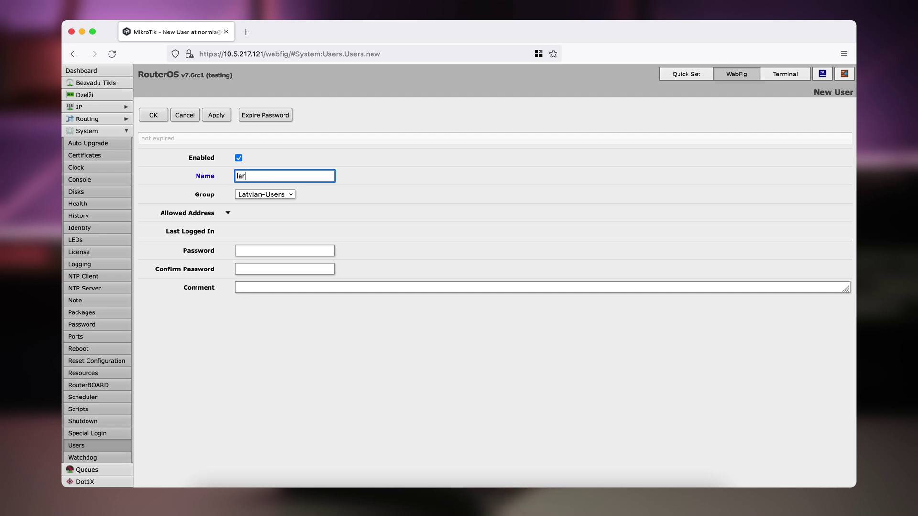
pyautogui.write('vian')
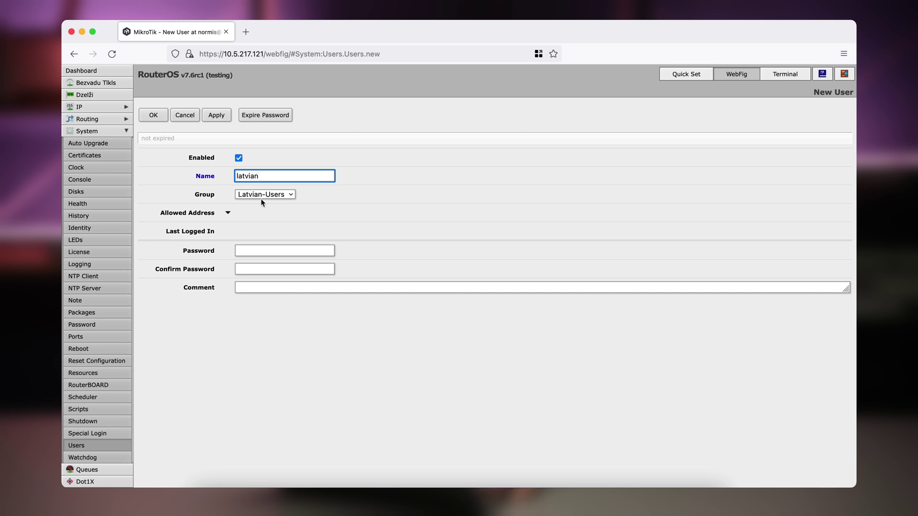
pyautogui.click(272, 252)
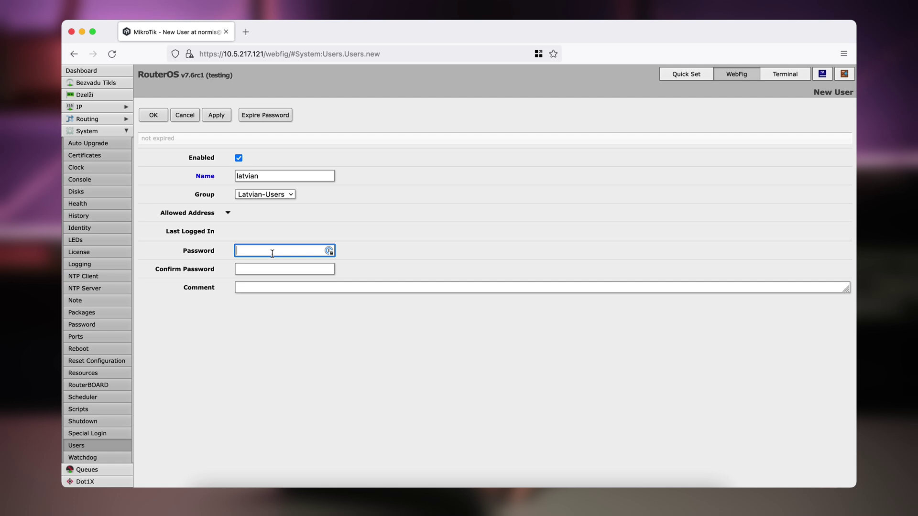
pyautogui.write('••••••••••')
pyautogui.press('Tab')
pyautogui.write('••••••••••')
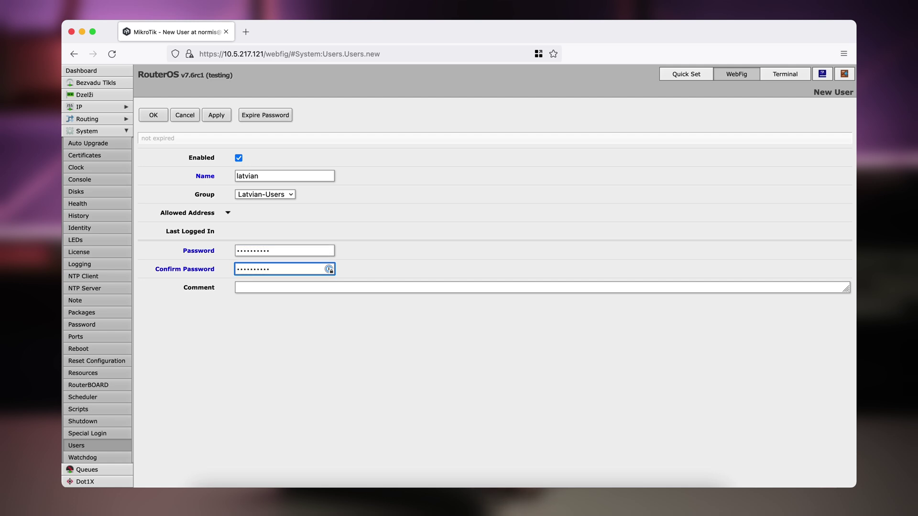
pyautogui.click(153, 115)
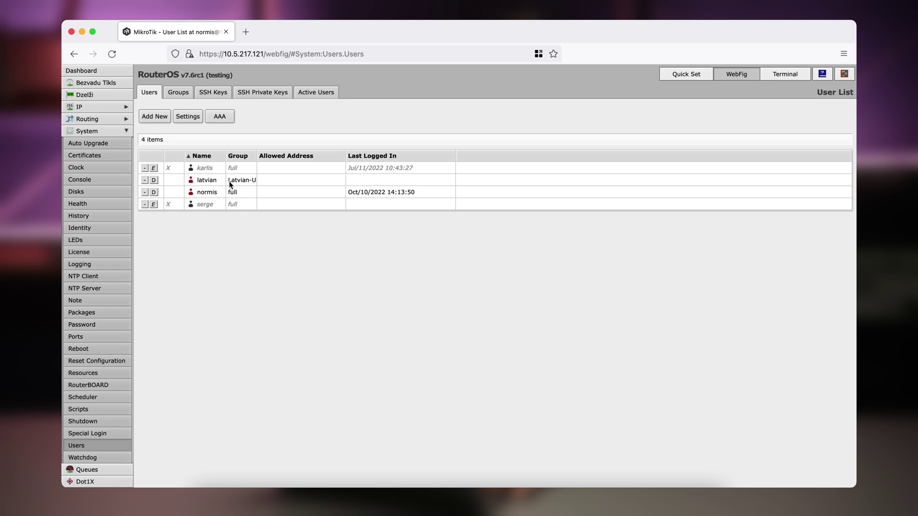
# - Widen the Group column, review the Latvian-Users group settings, and cancel back to the Groups list
pyautogui.moveTo(256, 156); pyautogui.dragTo(278, 155)
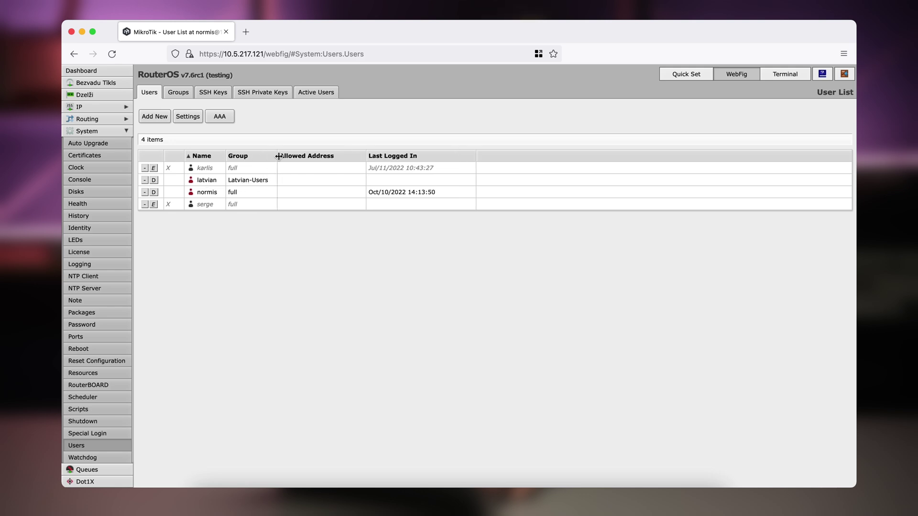
pyautogui.click(187, 91)
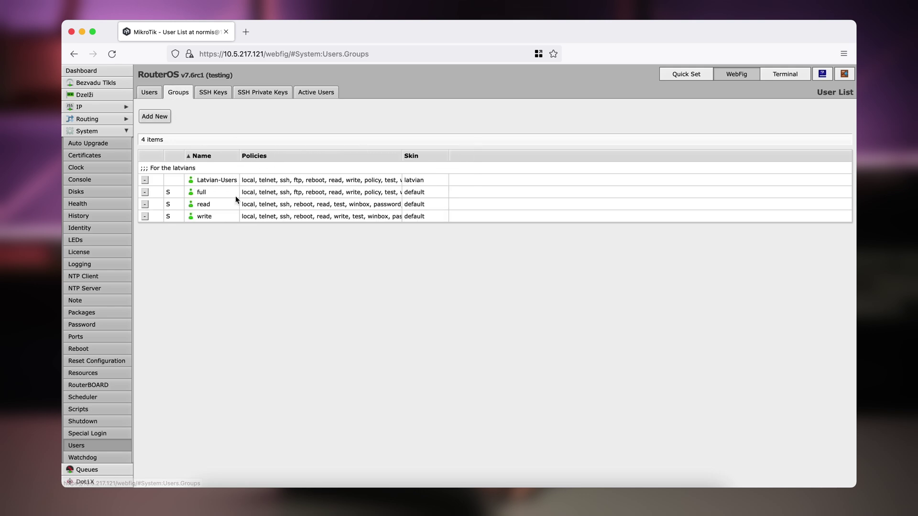
pyautogui.click(220, 180)
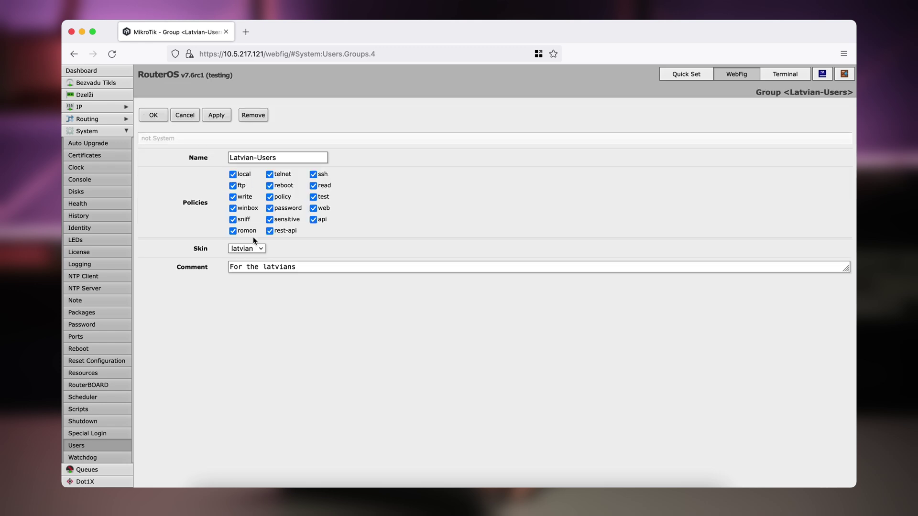
pyautogui.click(173, 118)
pyautogui.scroll(-5, 124, 430)
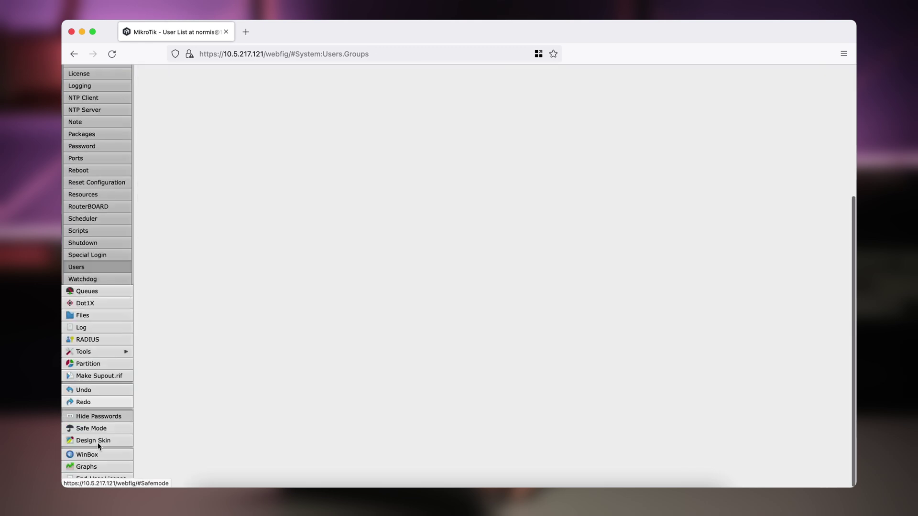
pyautogui.scroll(5, 180, 303)
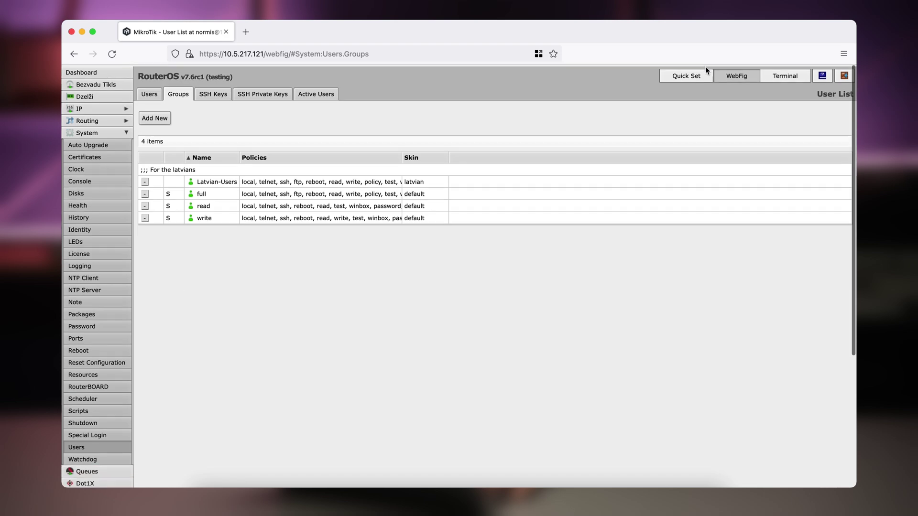
pyautogui.click(840, 76)
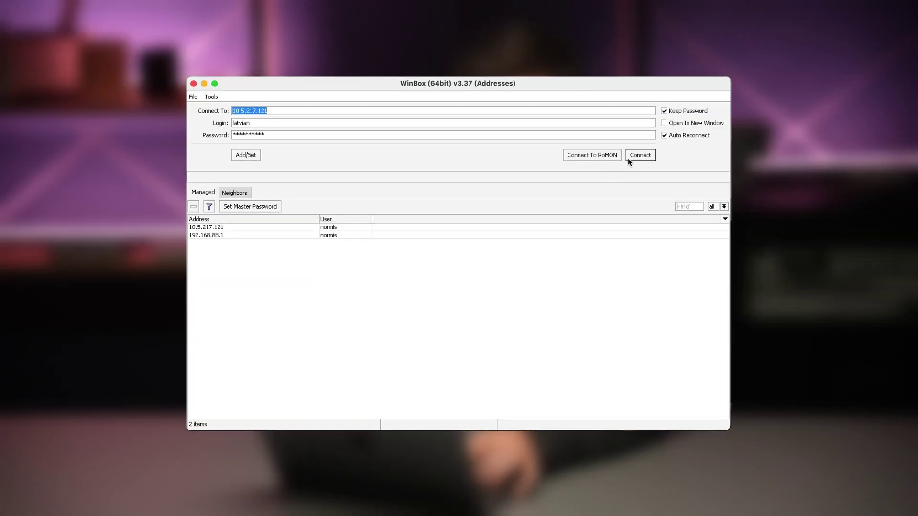
# - Log in to WinBox as the latvian user, then view the Bezvadu Tikls wireless table and Interfeisi list
pyautogui.click(633, 156)
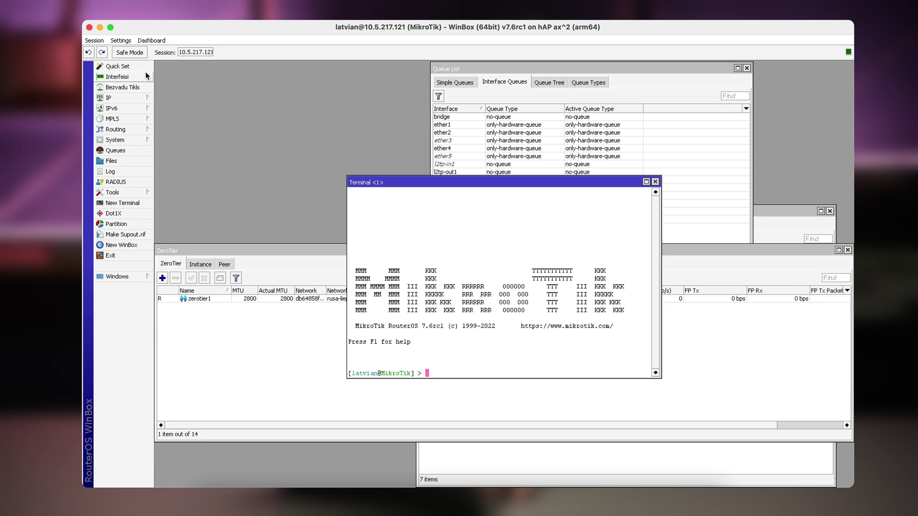
pyautogui.click(121, 88)
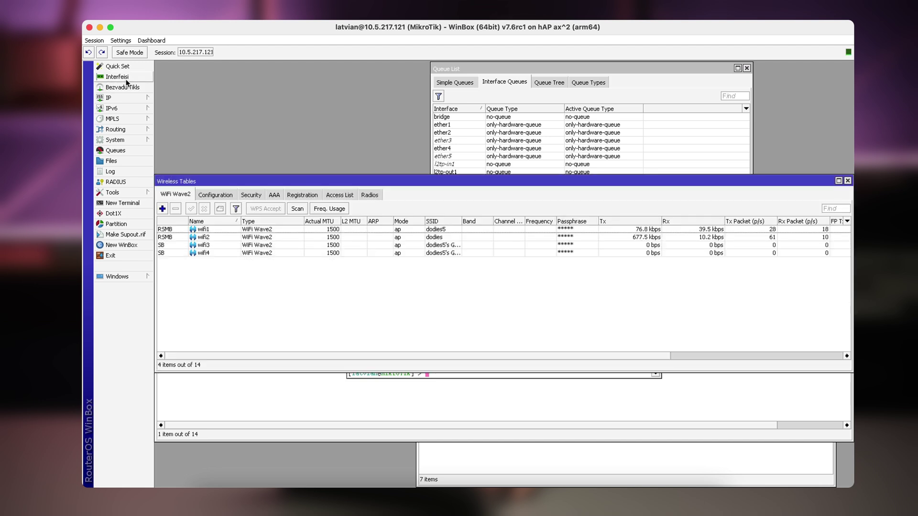
pyautogui.click(125, 79)
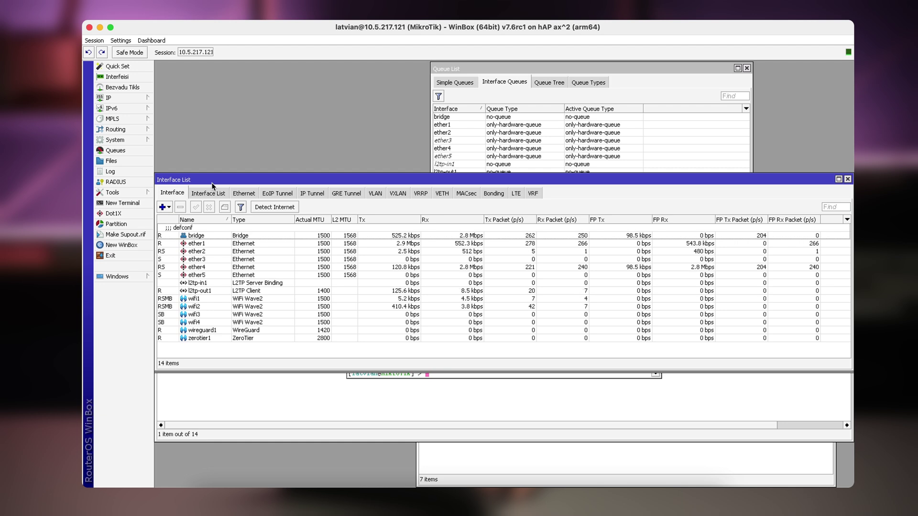